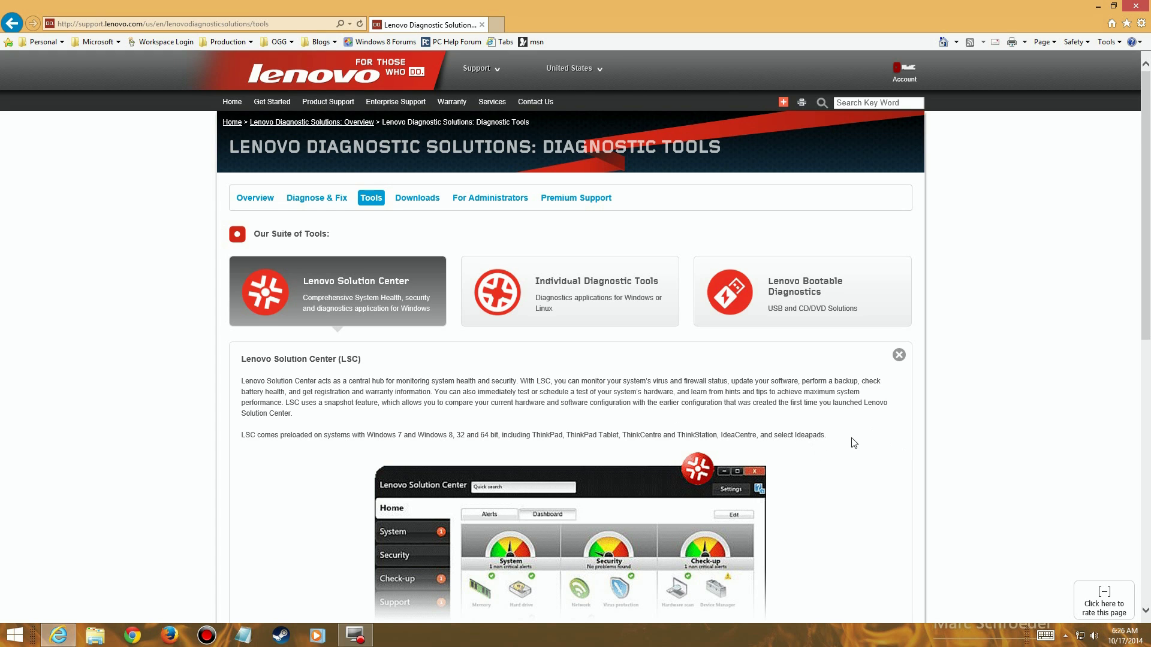
Download the 32-bit Lenovo Solution Center for Windows 7/8/8.1 (lscsetup_x86_26001.exe) from the Diagnostic Tools page.
left_click_drag(842, 435, 242, 436)
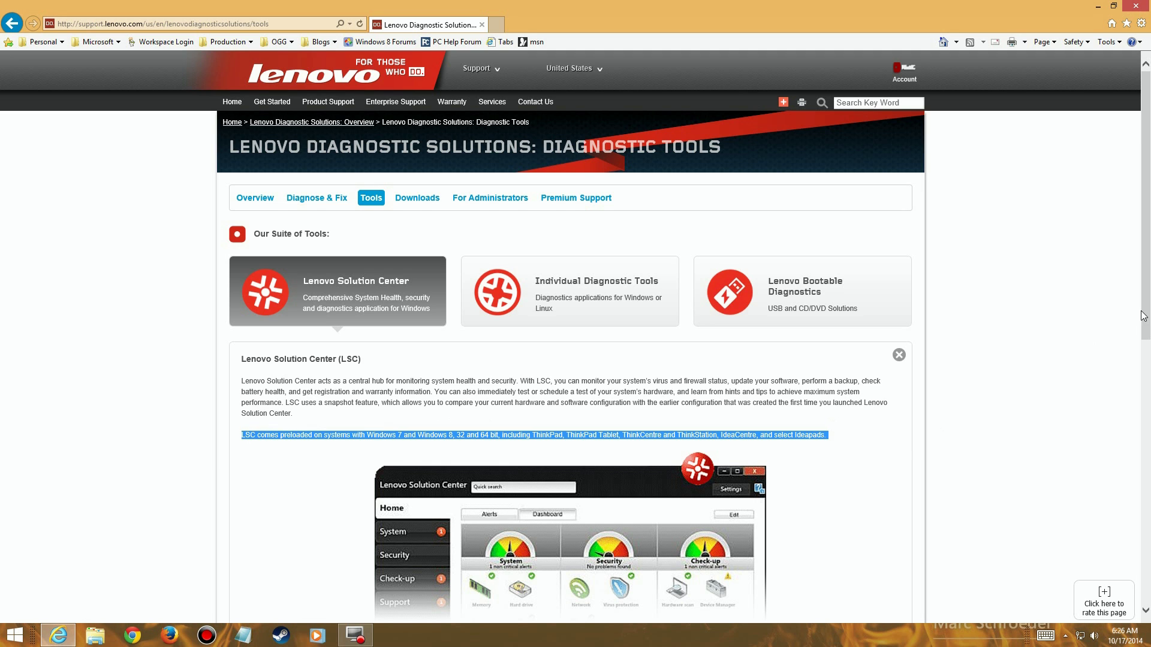
left_click_drag(1143, 316, 1148, 413)
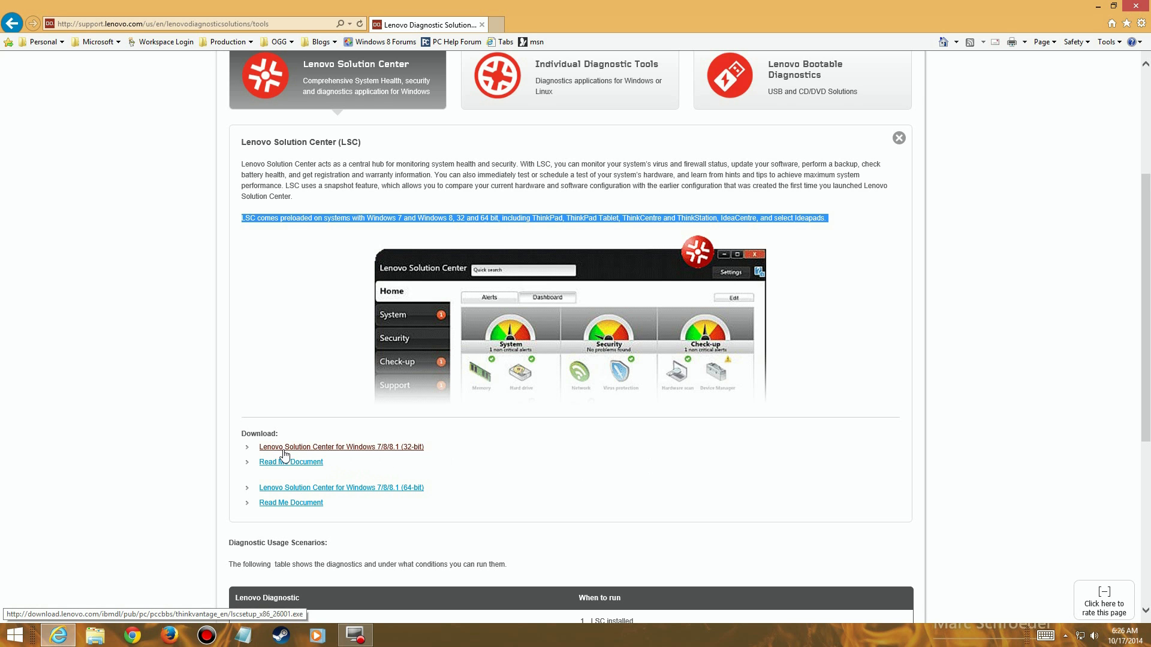
left_click(329, 450)
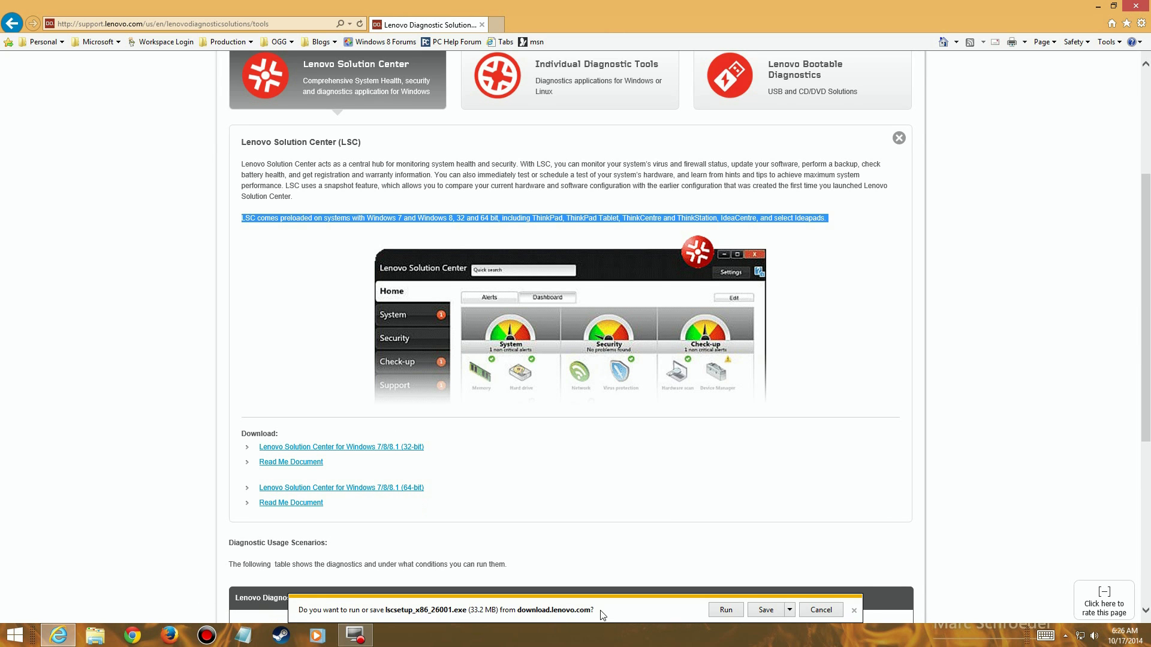
Run the downloaded lscsetup_x86_26001.exe installer from the download bar.
left_click(819, 610)
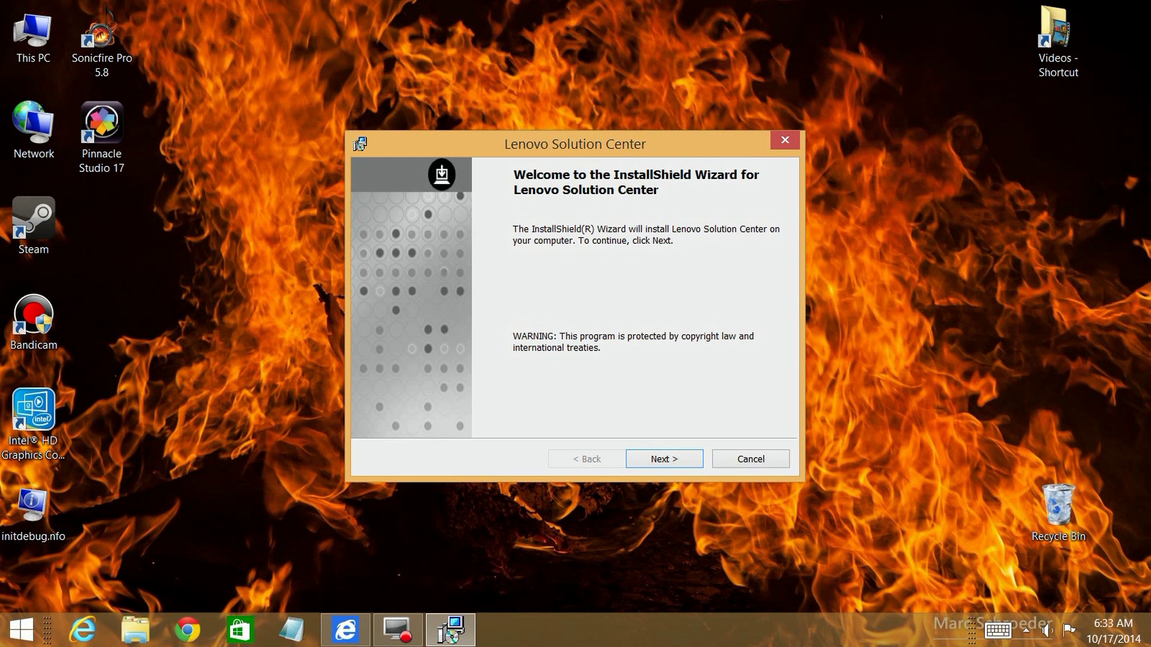
Get past the welcome page, accept the license terms, and begin the Lenovo Solution Center install.
key("Return")
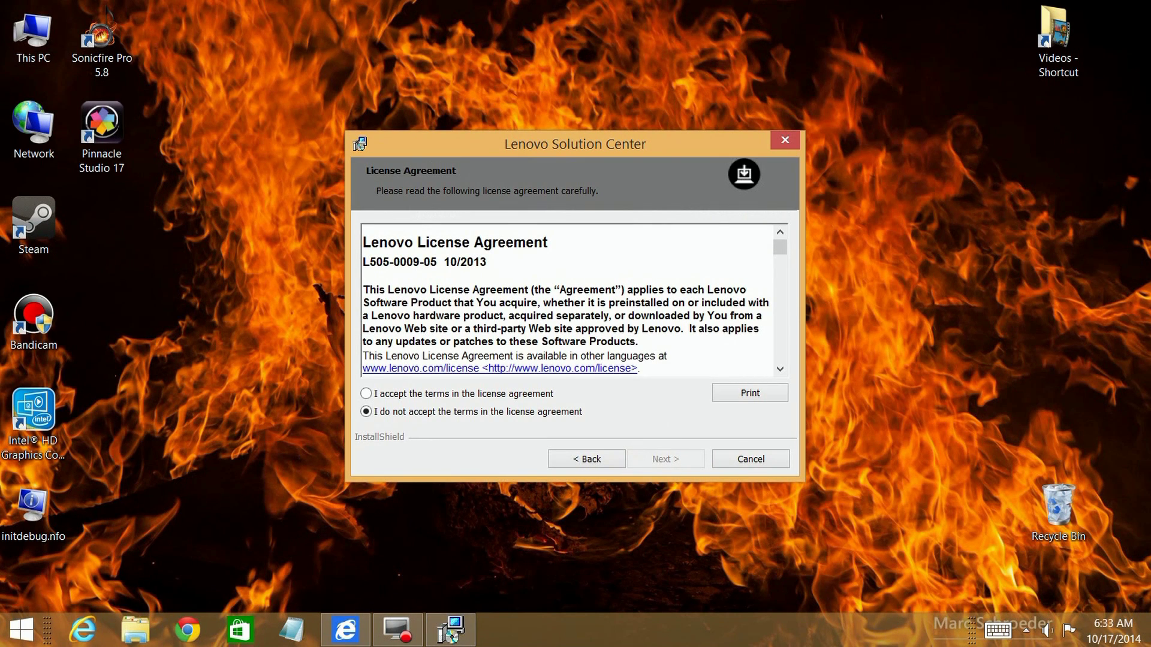
left_click(366, 393)
key("Return")
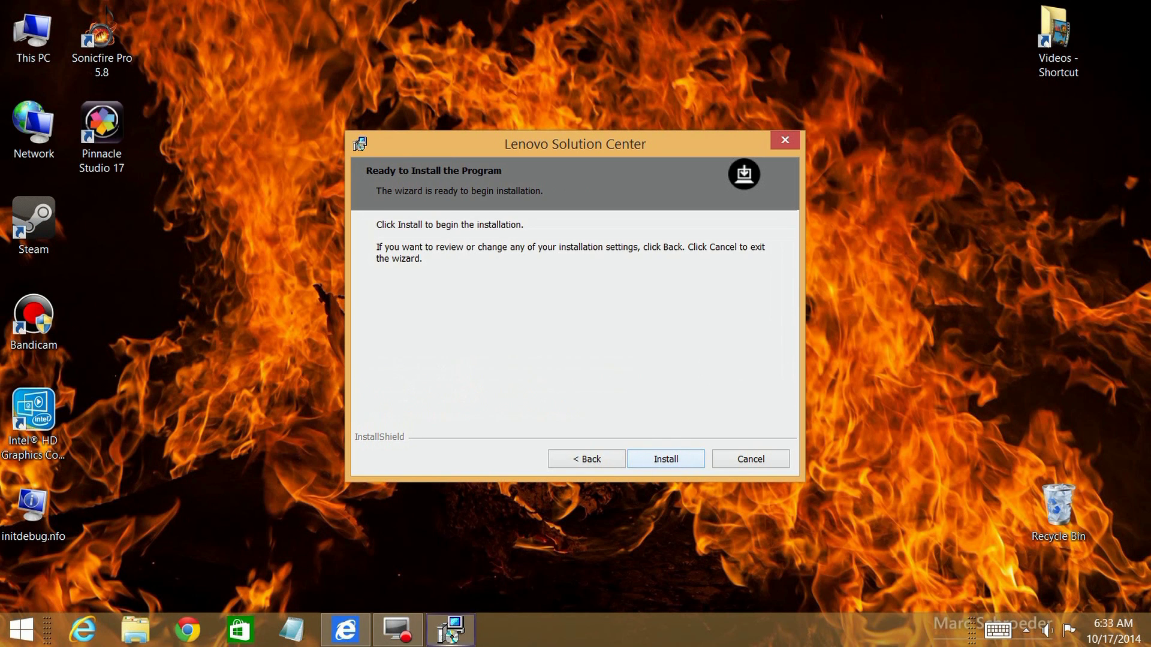
key("Return")
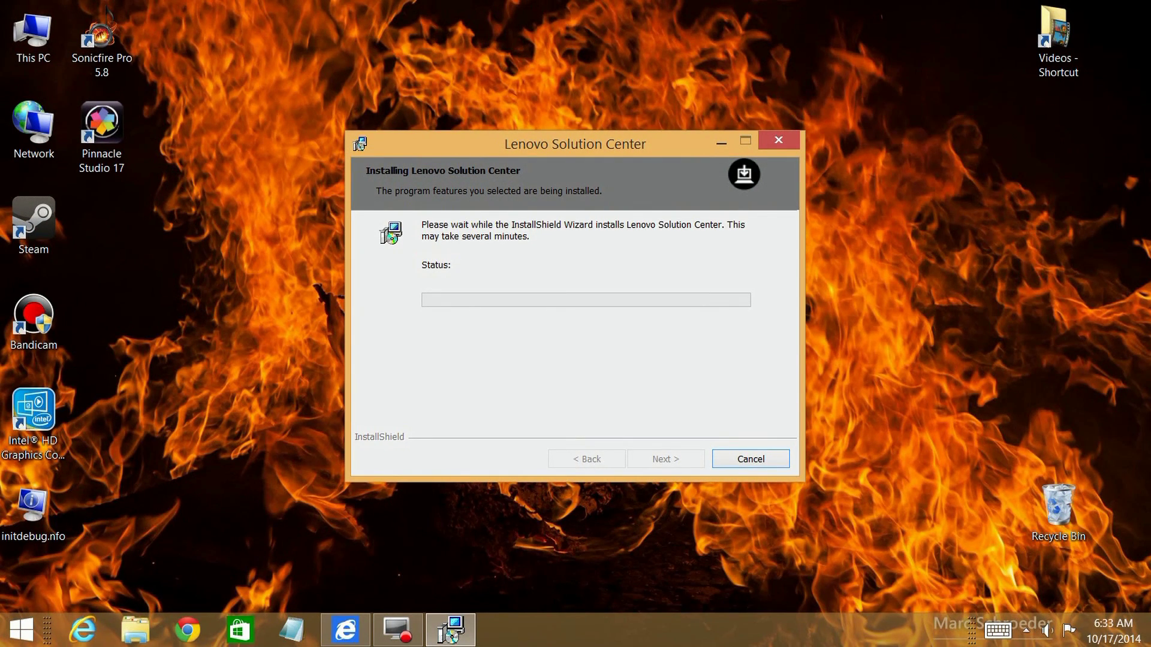
Launch the newly installed Lenovo Solution Center from the Start screen's recent apps.
key("super")
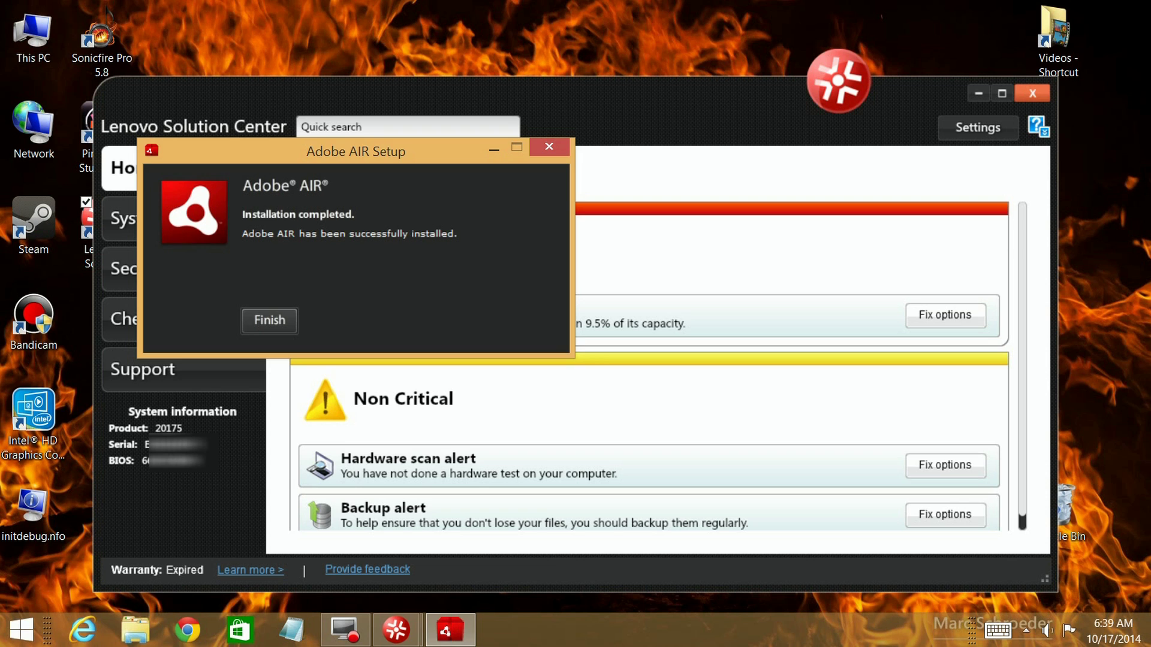
Close the finished Adobe AIR setup and show the Home Dashboard's System, Security and Check-up gauges.
key("Return")
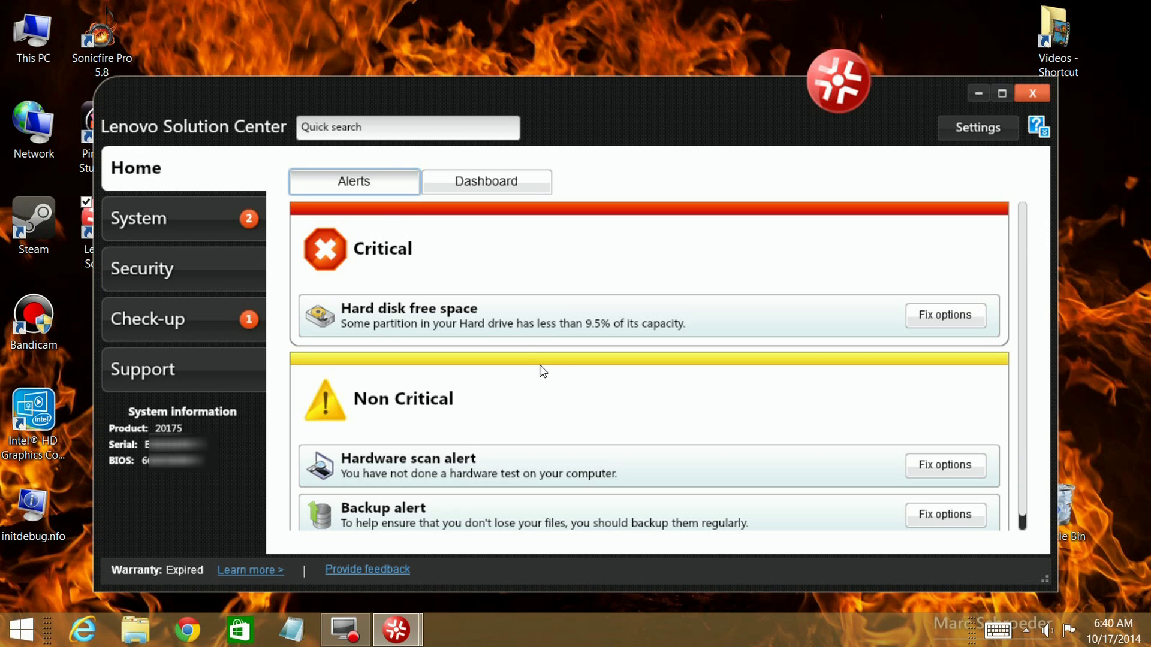
left_click(378, 147)
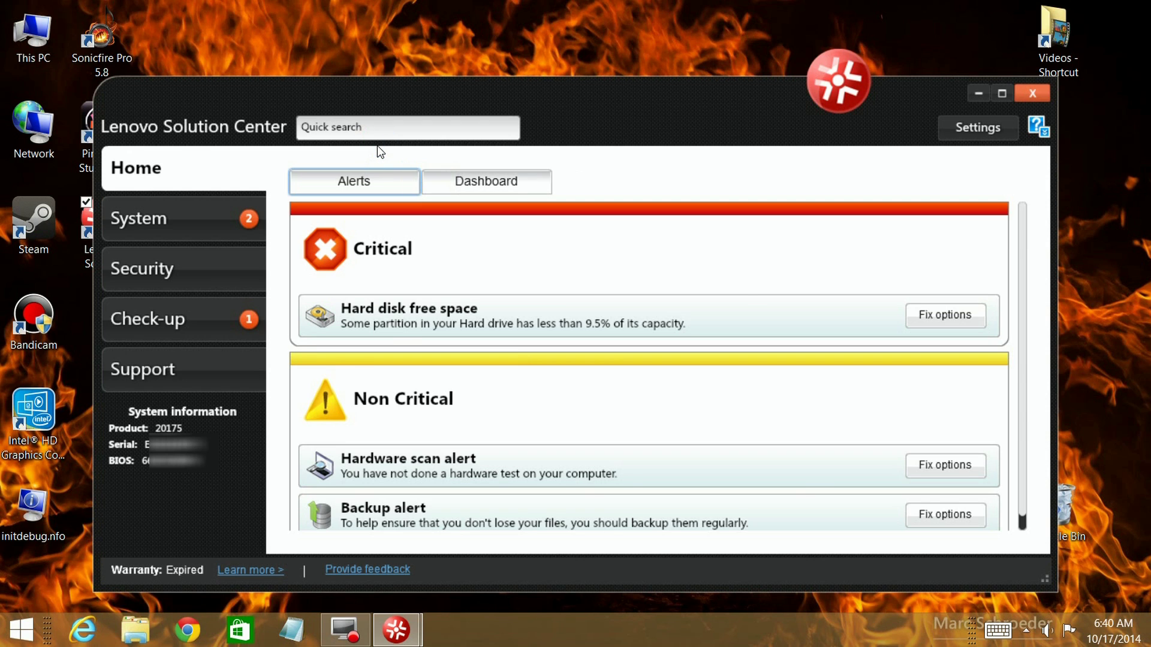
left_click(487, 181)
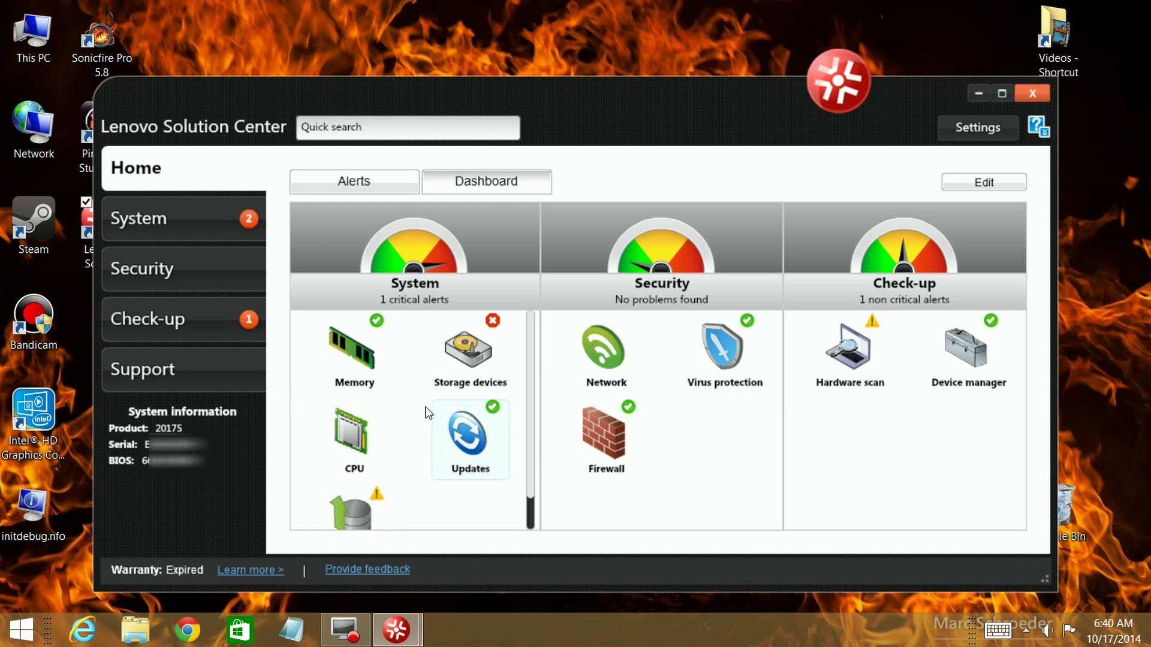
scroll(424, 423, "down", 1)
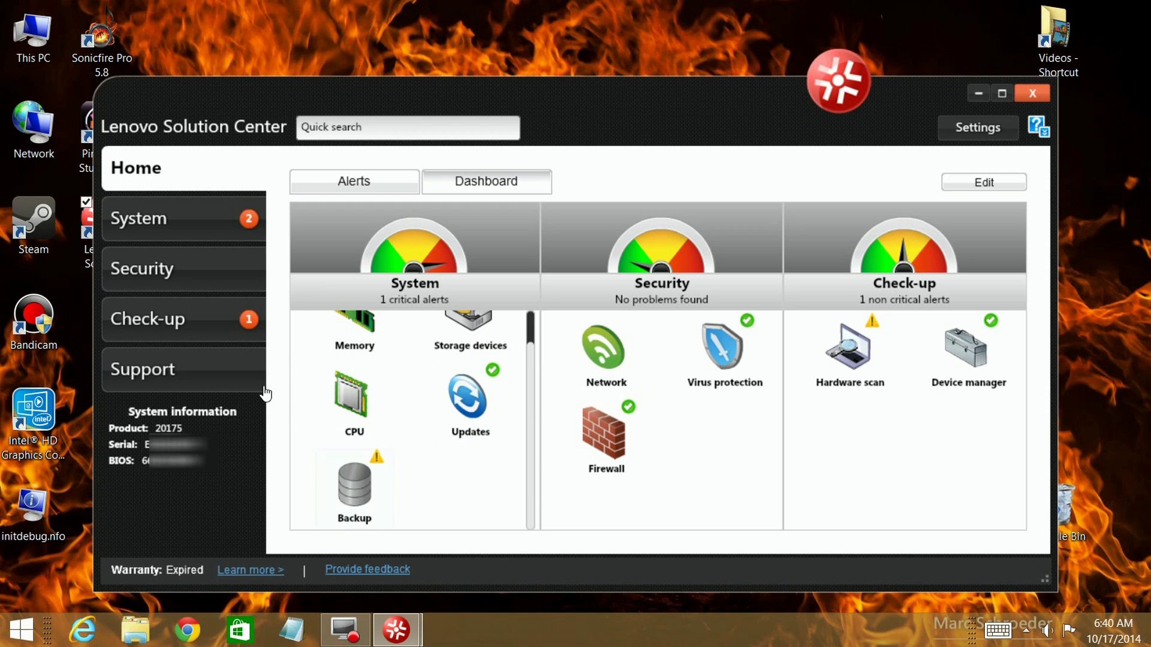
left_click(427, 256)
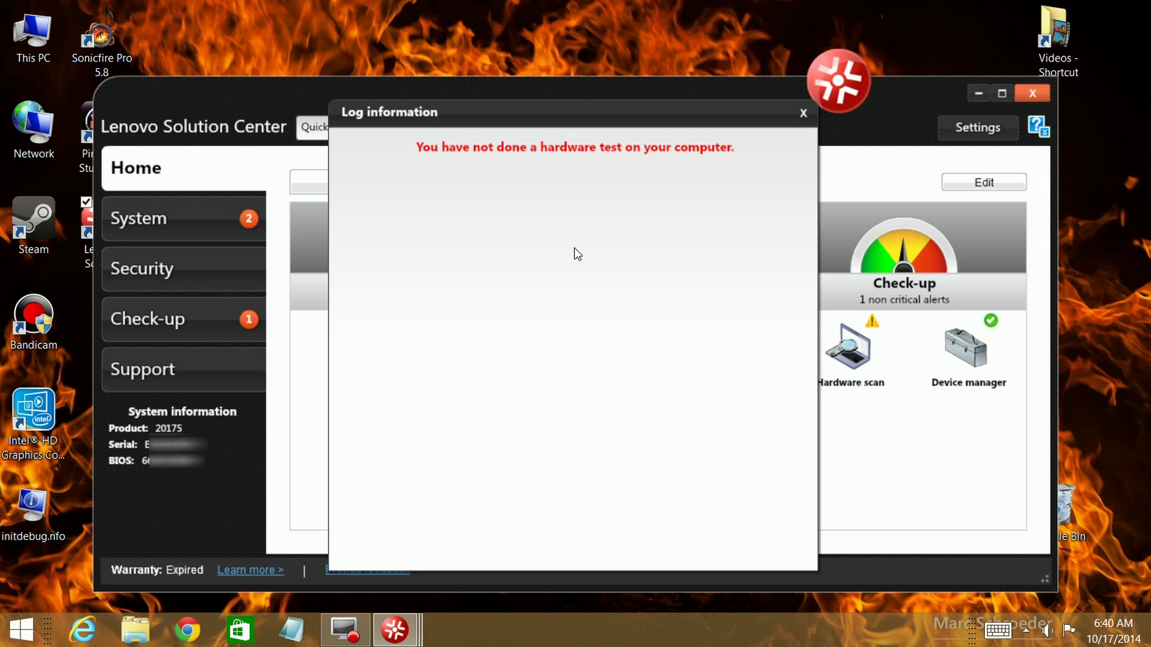
left_click(639, 91)
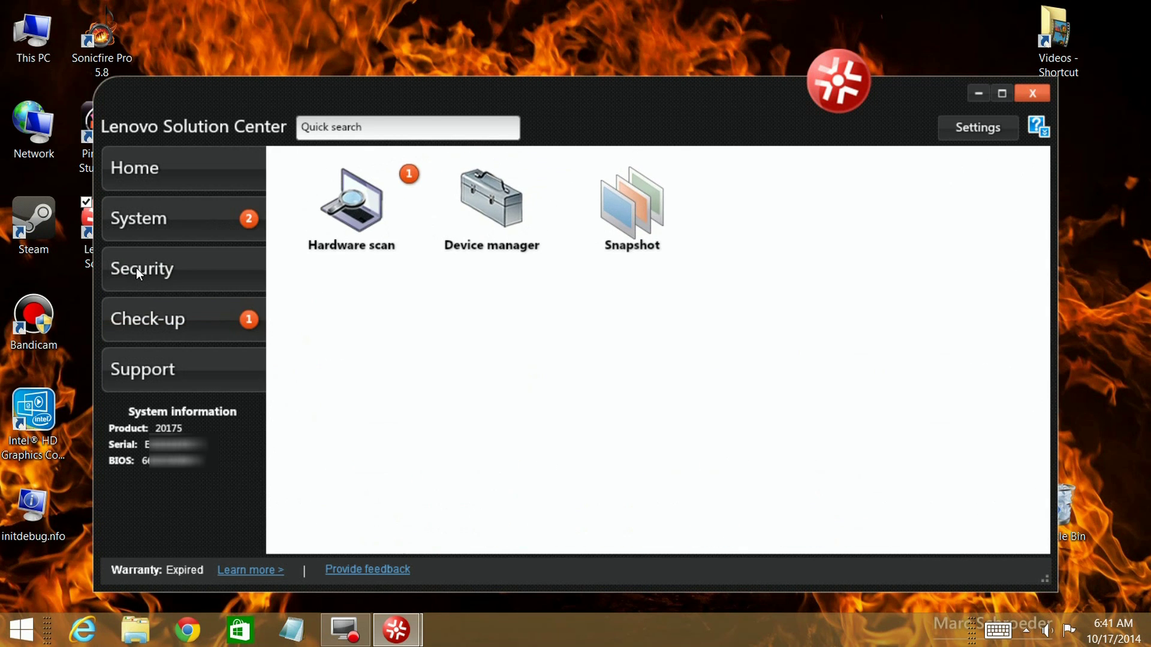
Open the Hardware scan tool with quick tests on all listed devices, down to the Launch button.
left_click(282, 195)
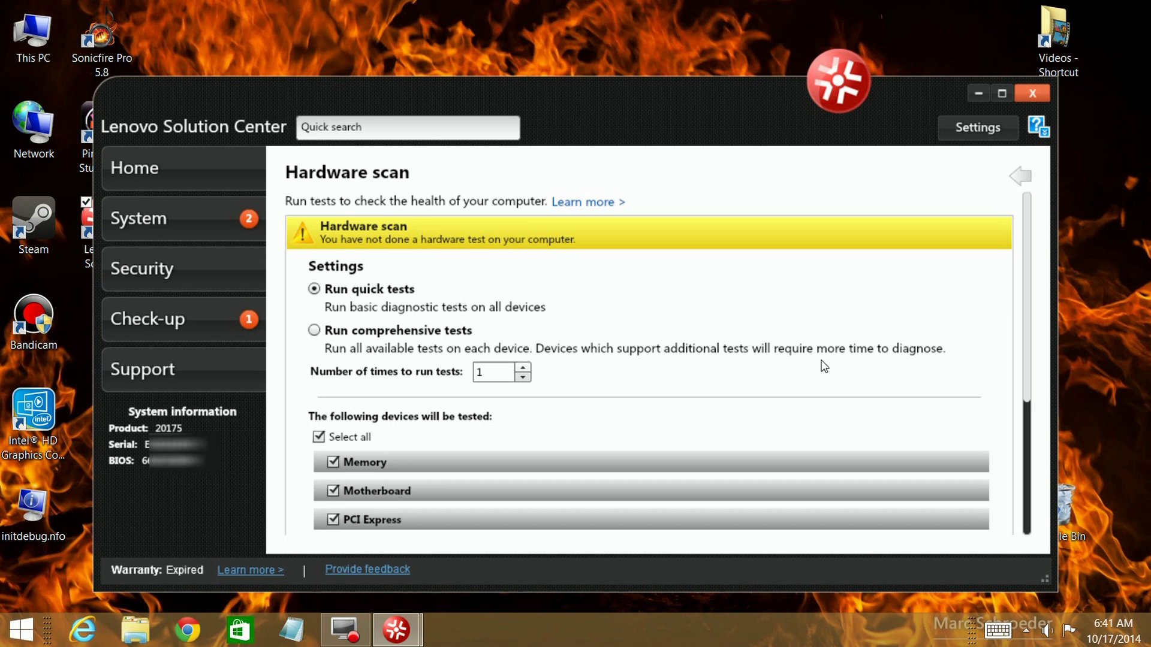
scroll(821, 362, "down", 1)
scroll(822, 362, "down", 6)
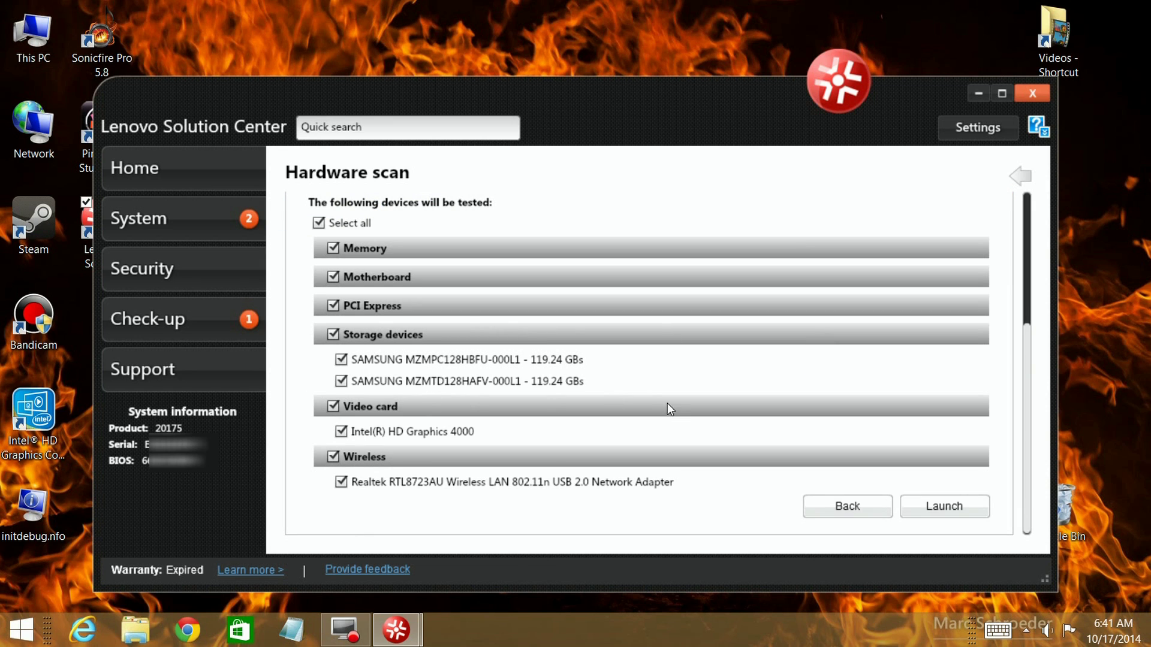
Launch the quick hardware scan and confirm the 'Please refrain from using your computer' warning.
key("Return")
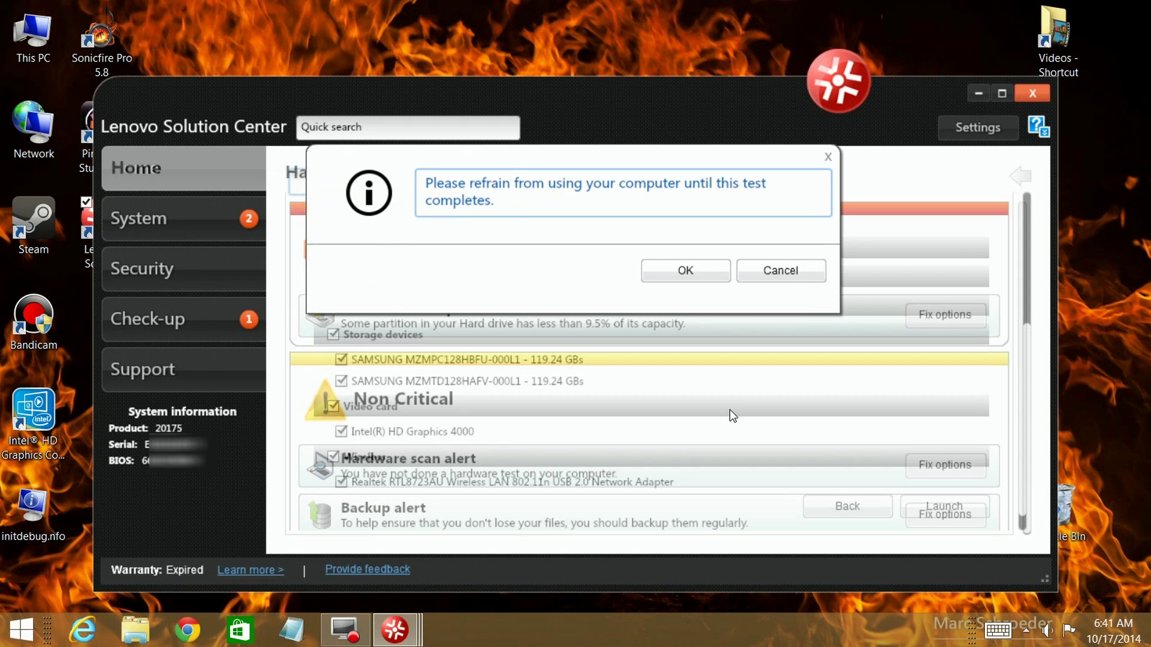
left_click(518, 219)
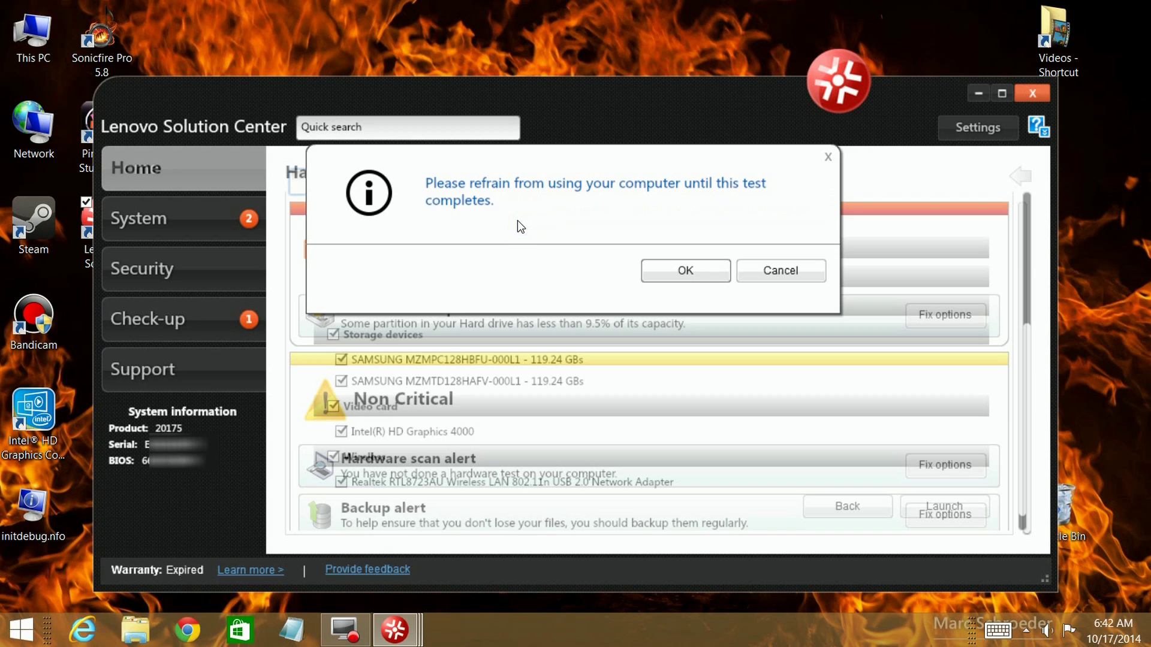
key("Return")
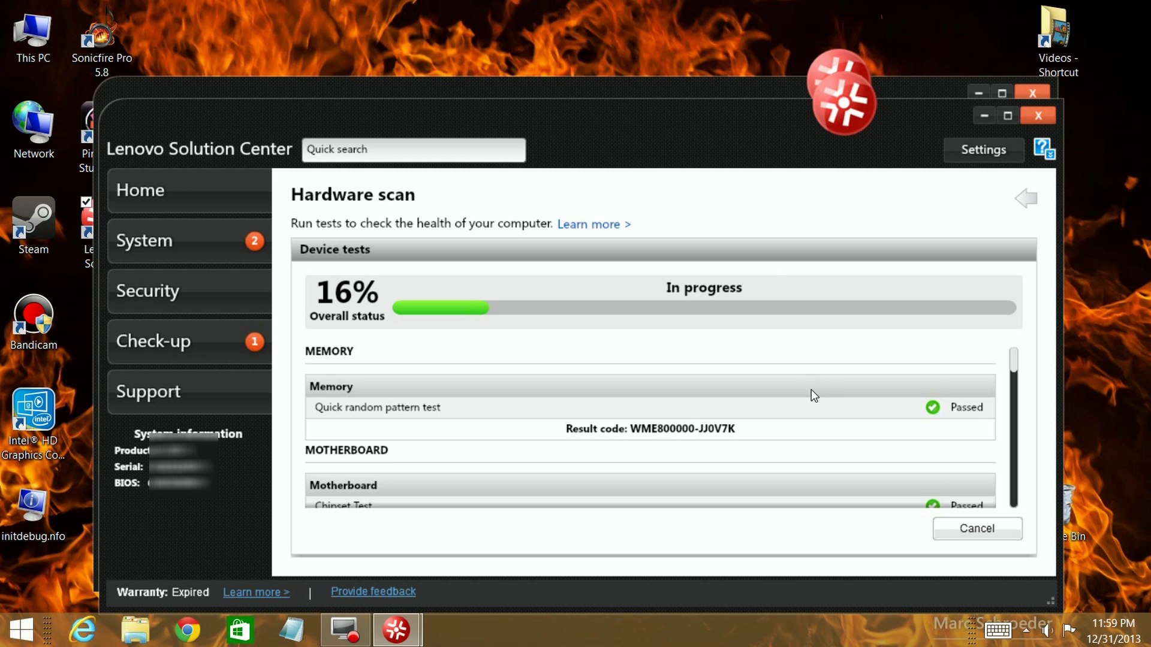
Follow the scan to 100% Complete, with the wireless adapter and all other tests Passed.
scroll(813, 393, "down", 3)
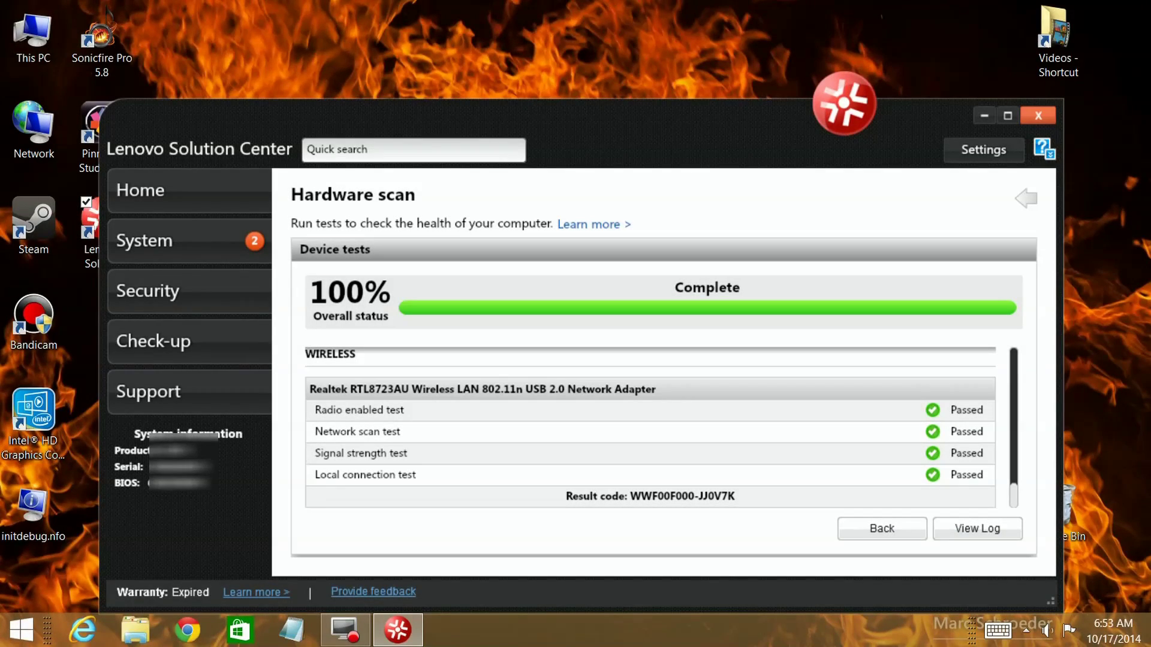
left_click(977, 528)
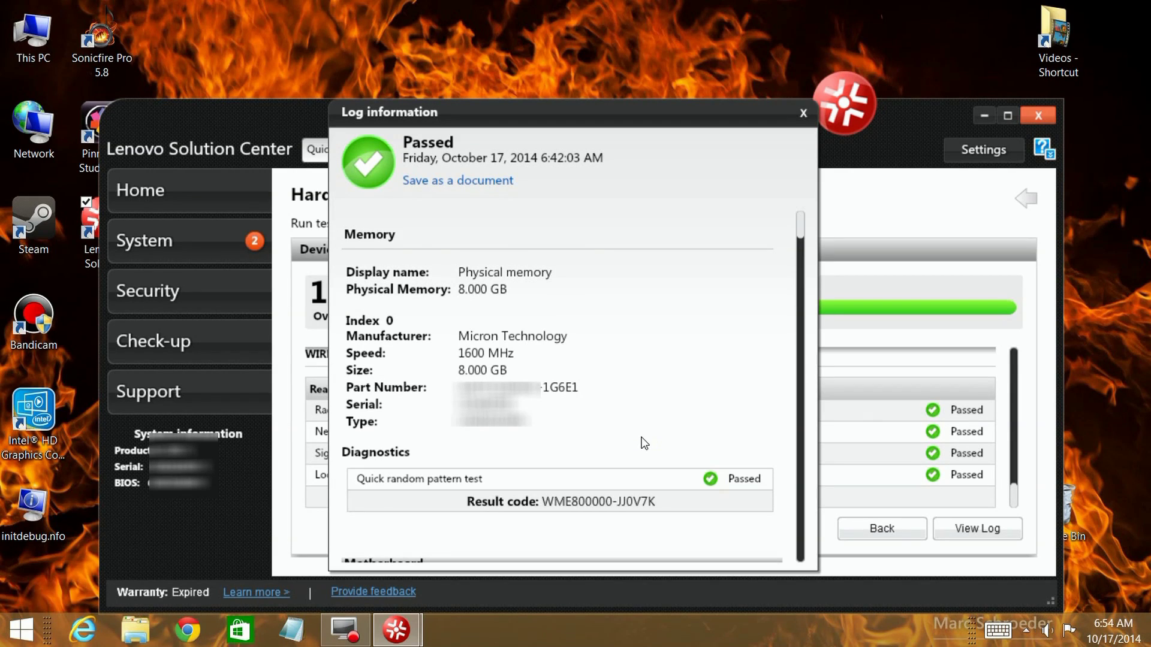
scroll(644, 443, "down", 10)
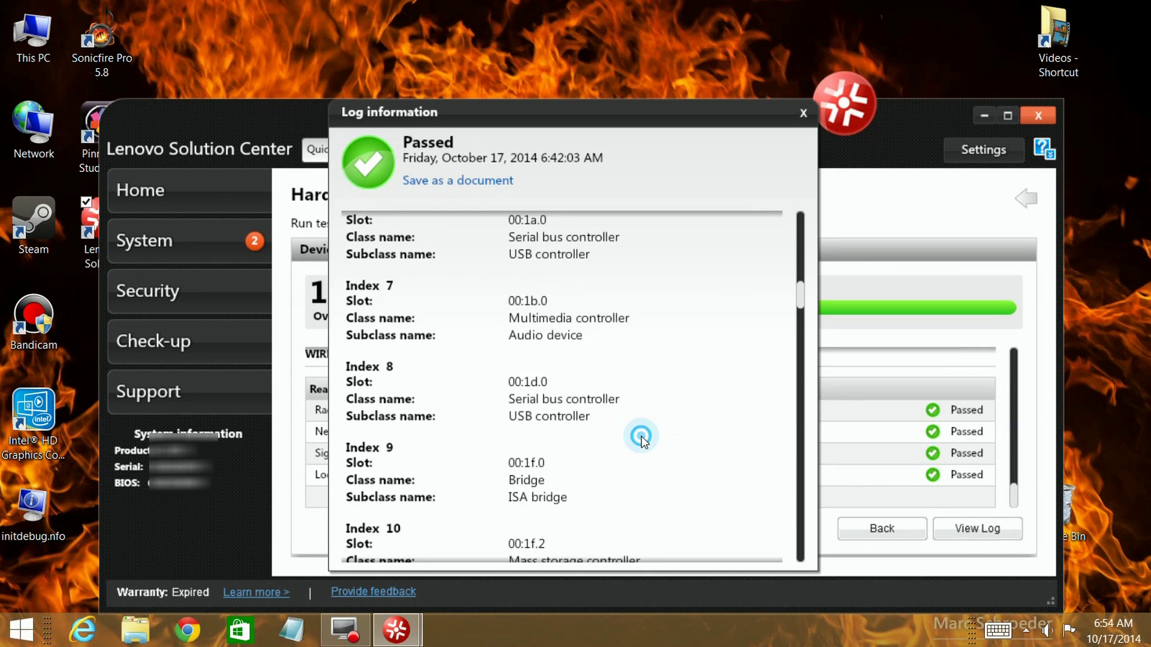
scroll(641, 440, "down", 15)
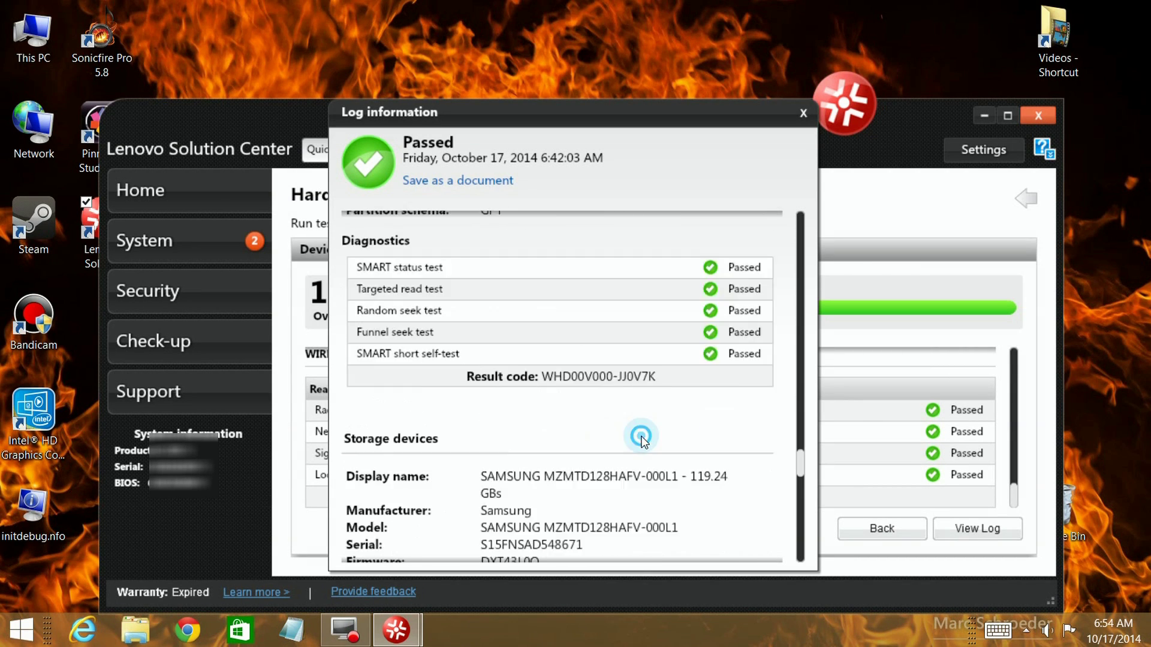
scroll(641, 440, "down", 10)
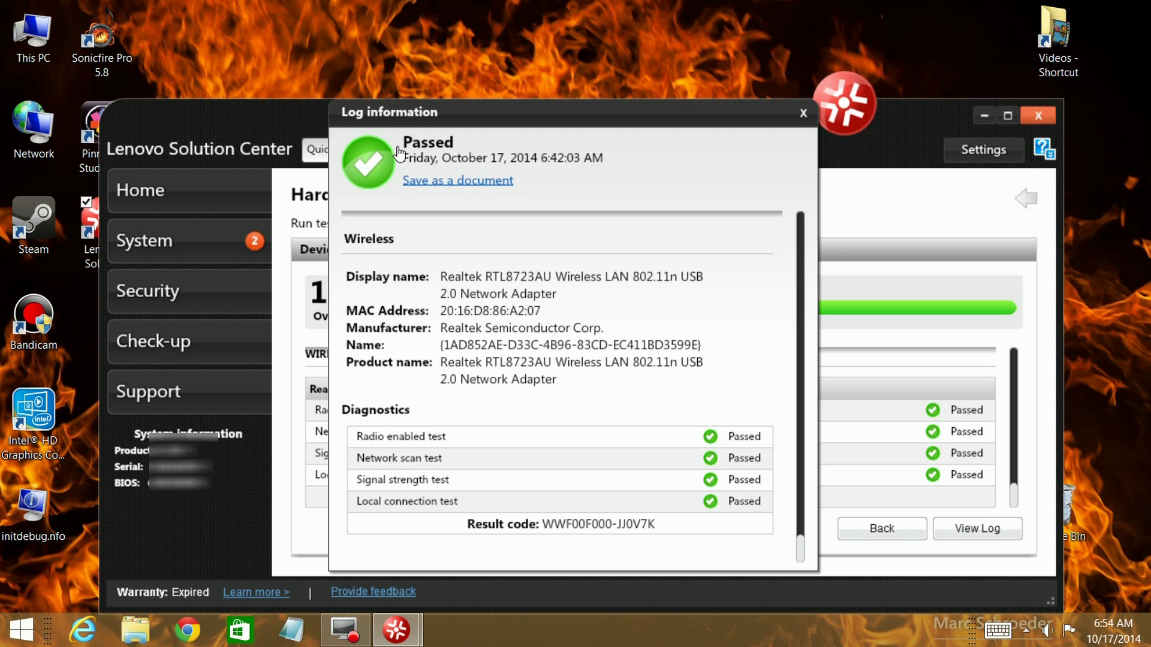
left_click(637, 92)
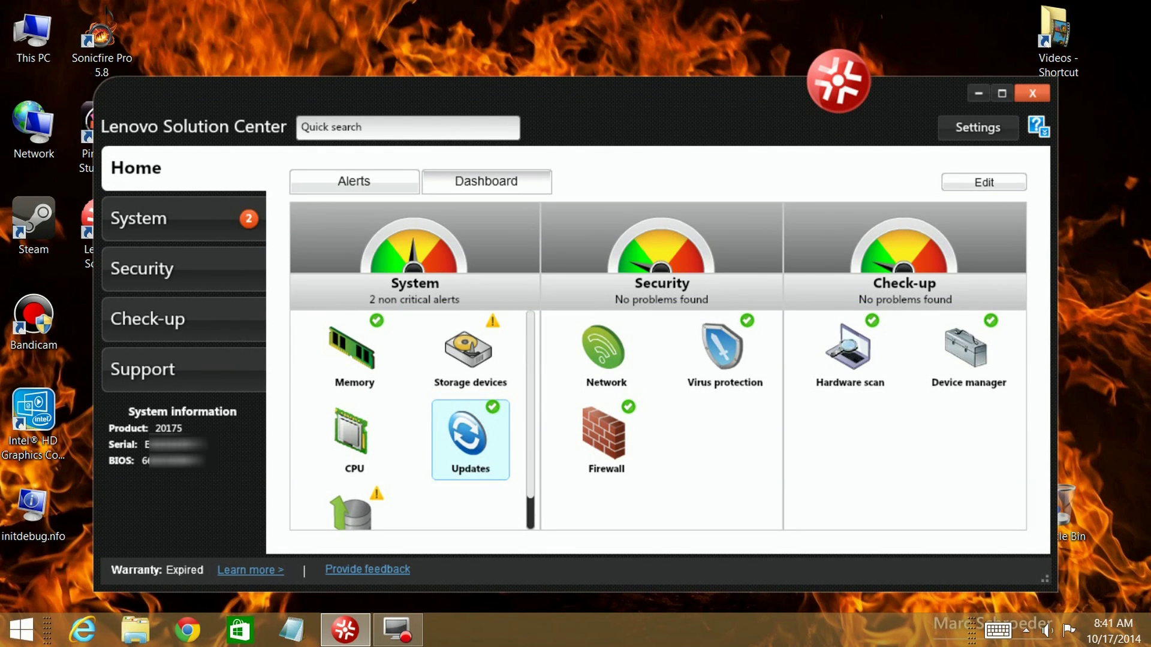
Check system update status from the Updates tile on the Home dashboard.
left_click(471, 439)
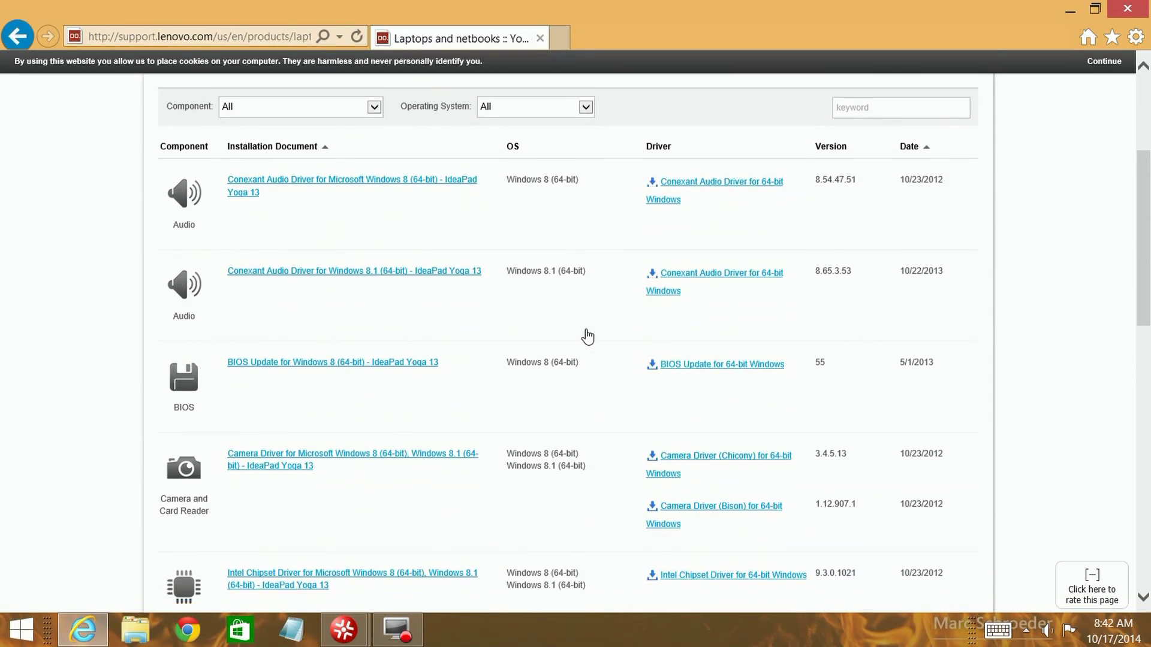
Sort the Yoga 13 driver downloads newest first by date, then return to Lenovo Solution Center.
scroll(587, 337, "down", 5)
scroll(181, 409, "up", 6)
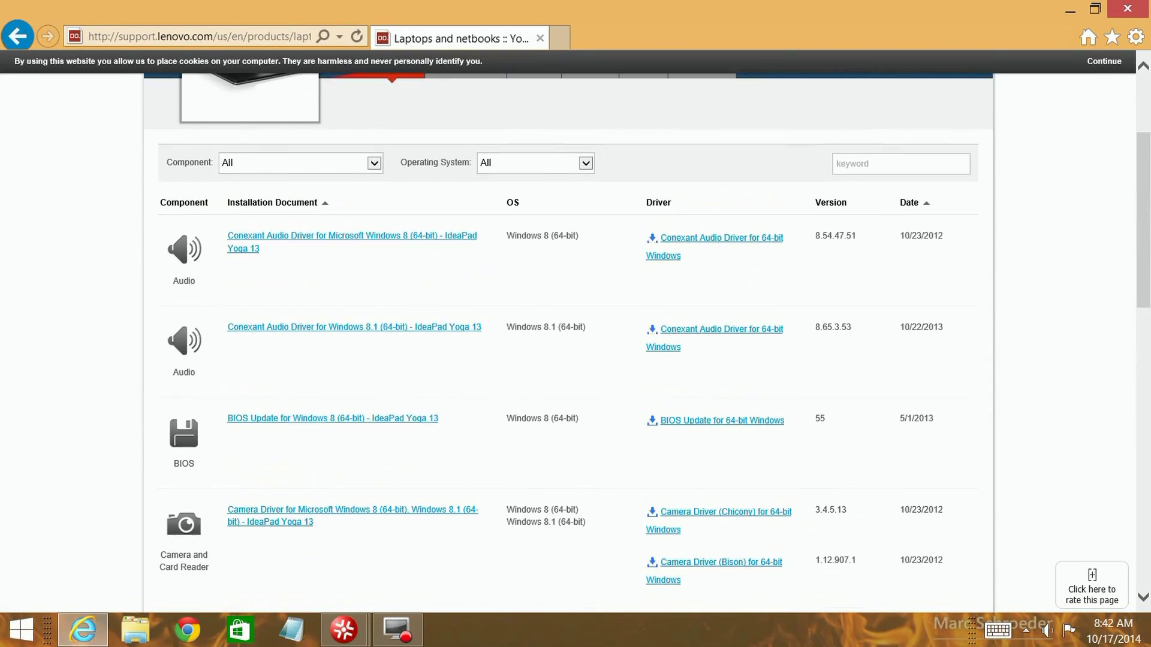
scroll(181, 409, "up", 3)
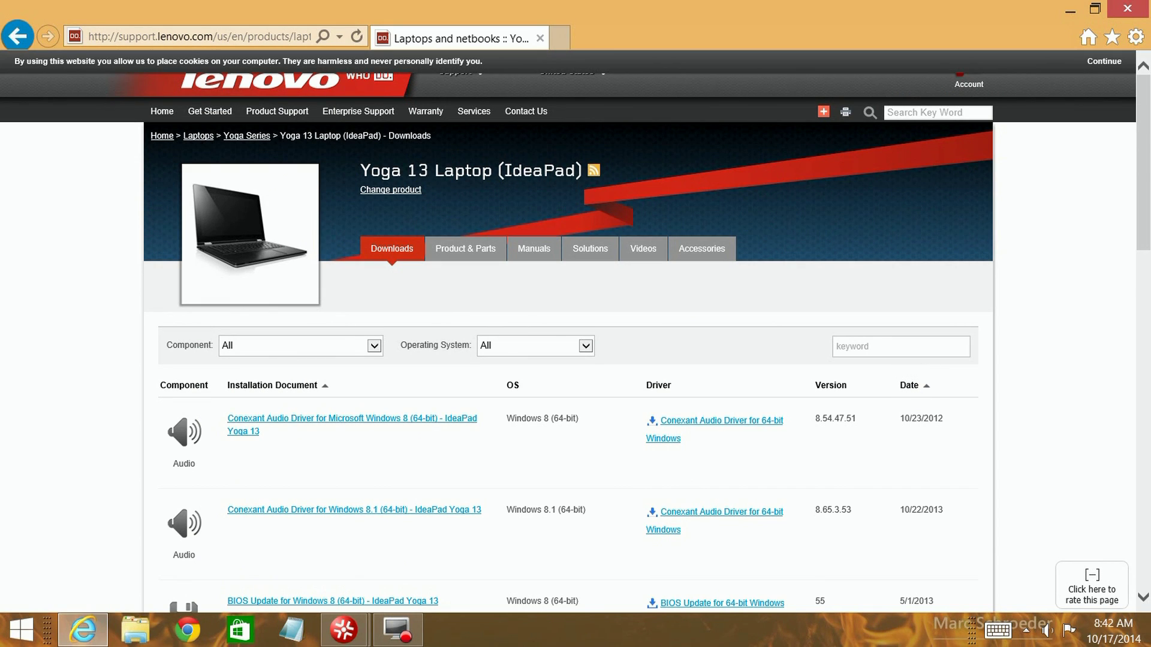
double_click(909, 385)
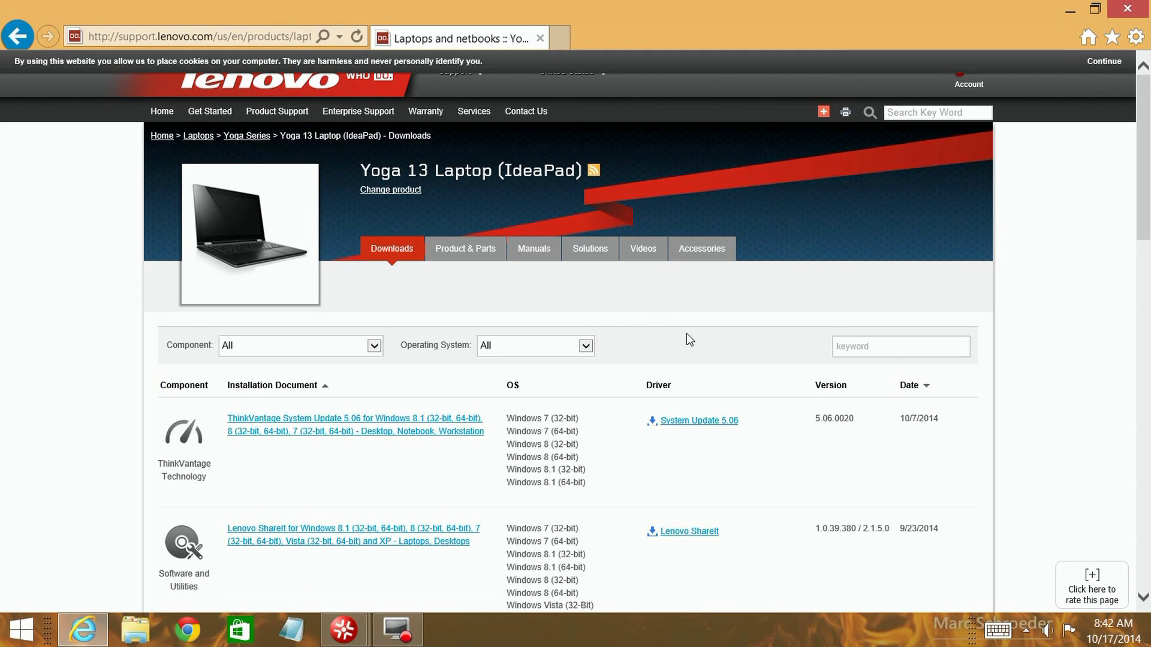
left_click(344, 629)
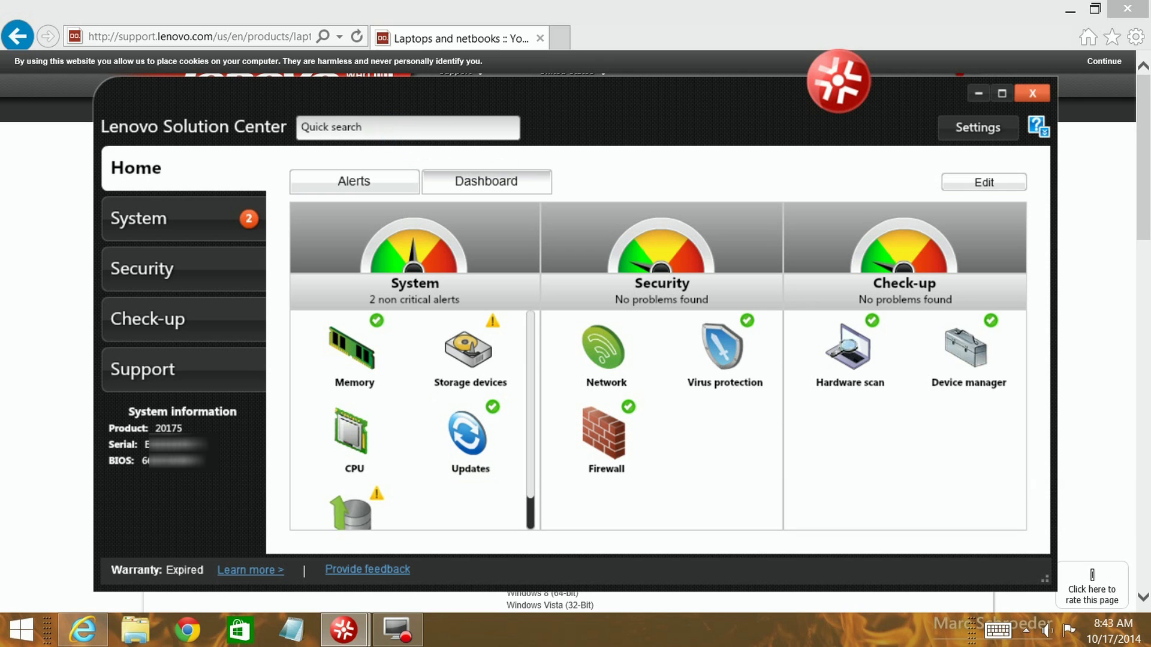
Launch OneKey Recovery from the Recovery media tile under System.
left_click(139, 218)
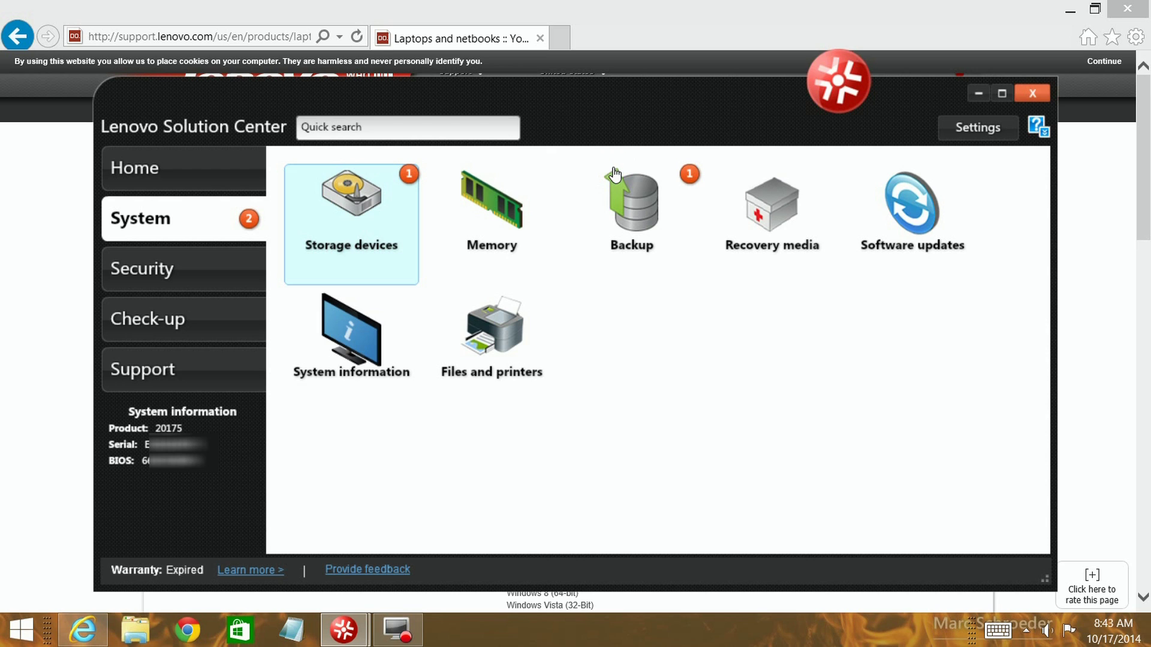
left_click(615, 175)
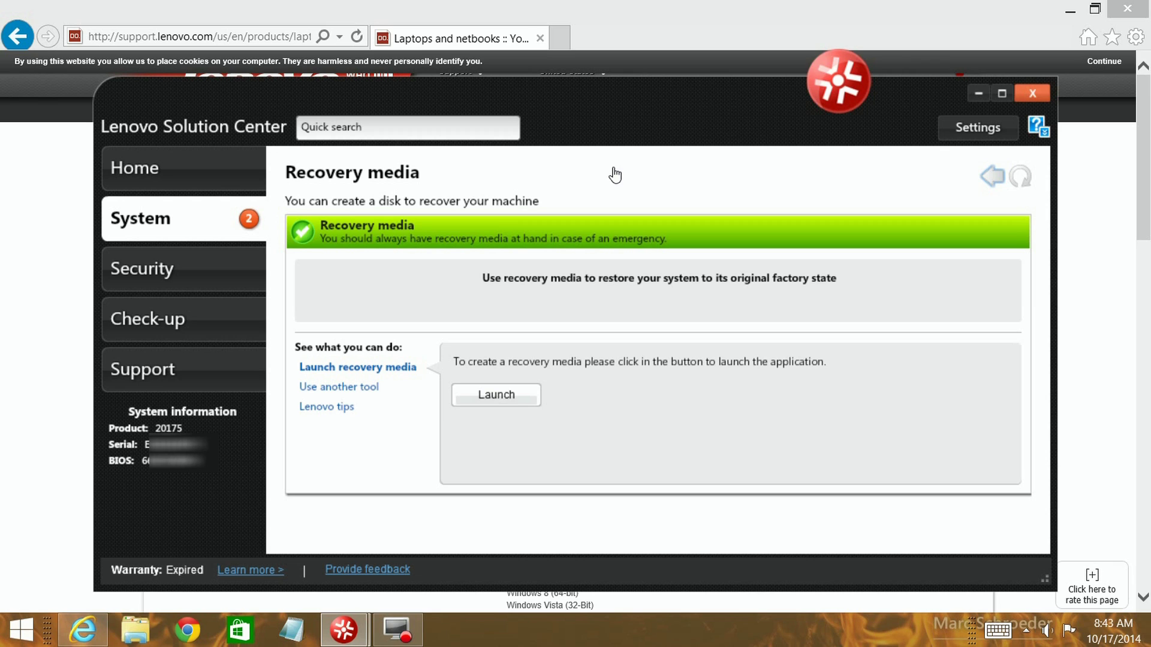
left_click(496, 395)
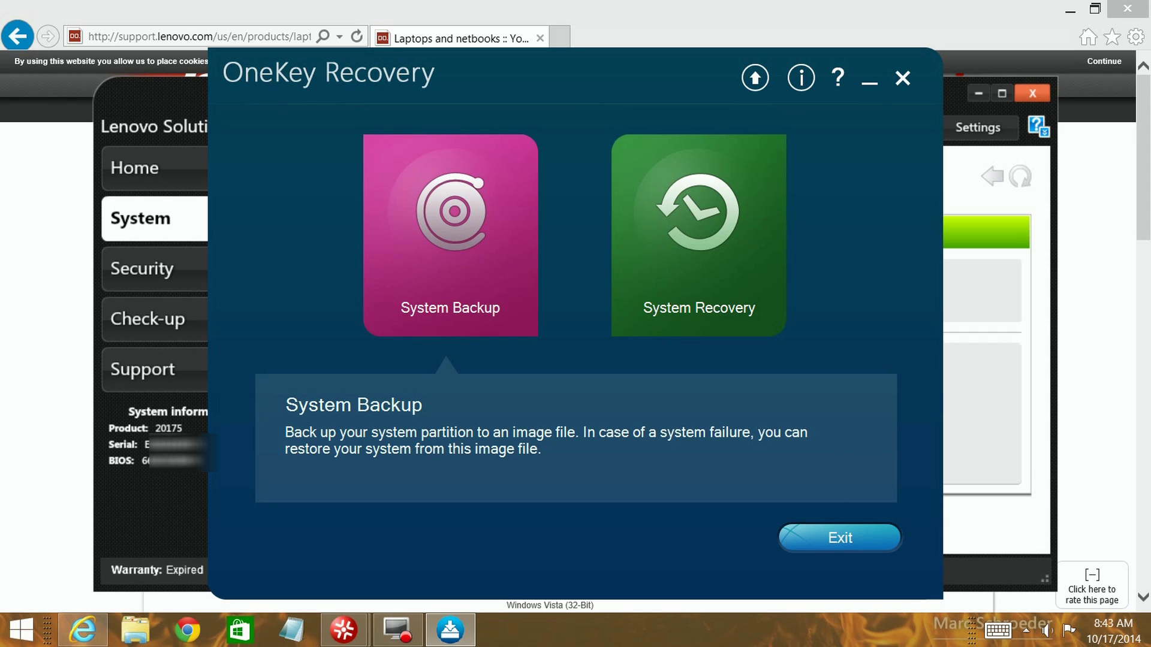
Preview System Recovery, decline the reboot, and close OneKey Recovery.
left_click(699, 234)
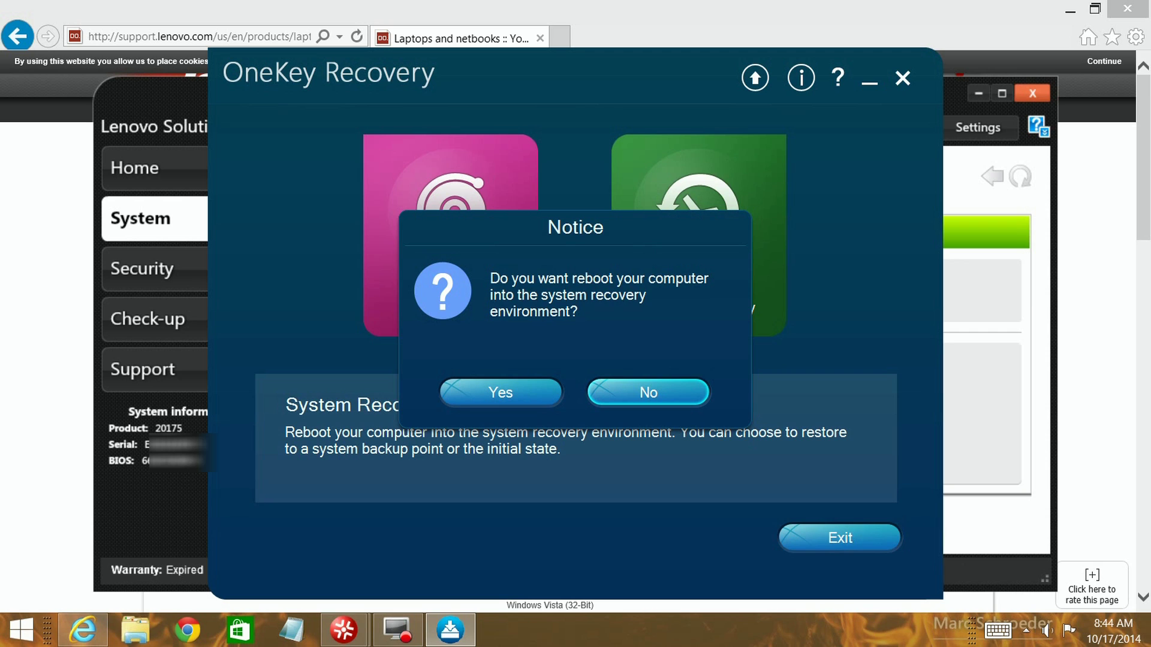
left_click(648, 392)
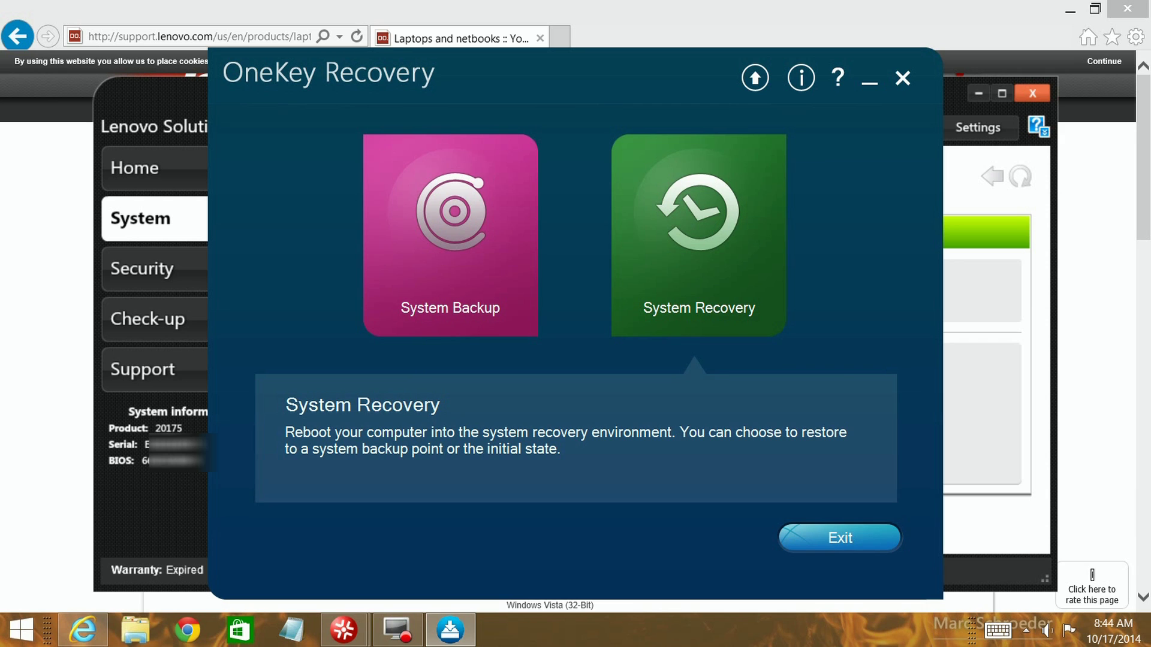
key("alt+F4")
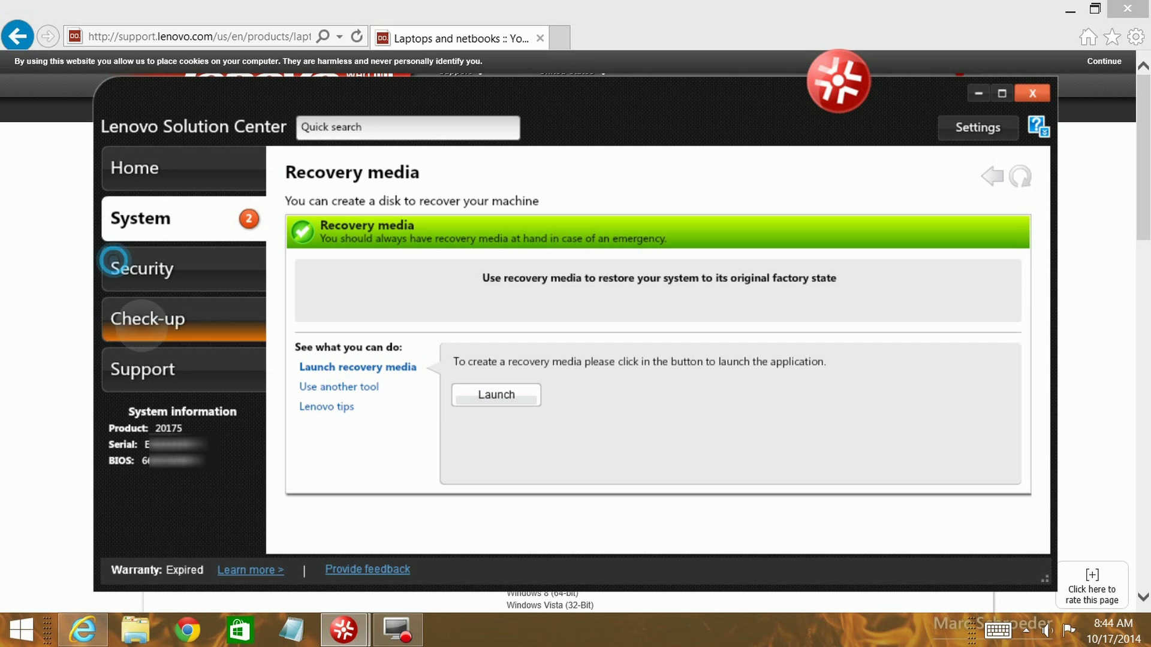
Browse the Check-up and Security pages, then go back to the Home dashboard.
left_click(150, 318)
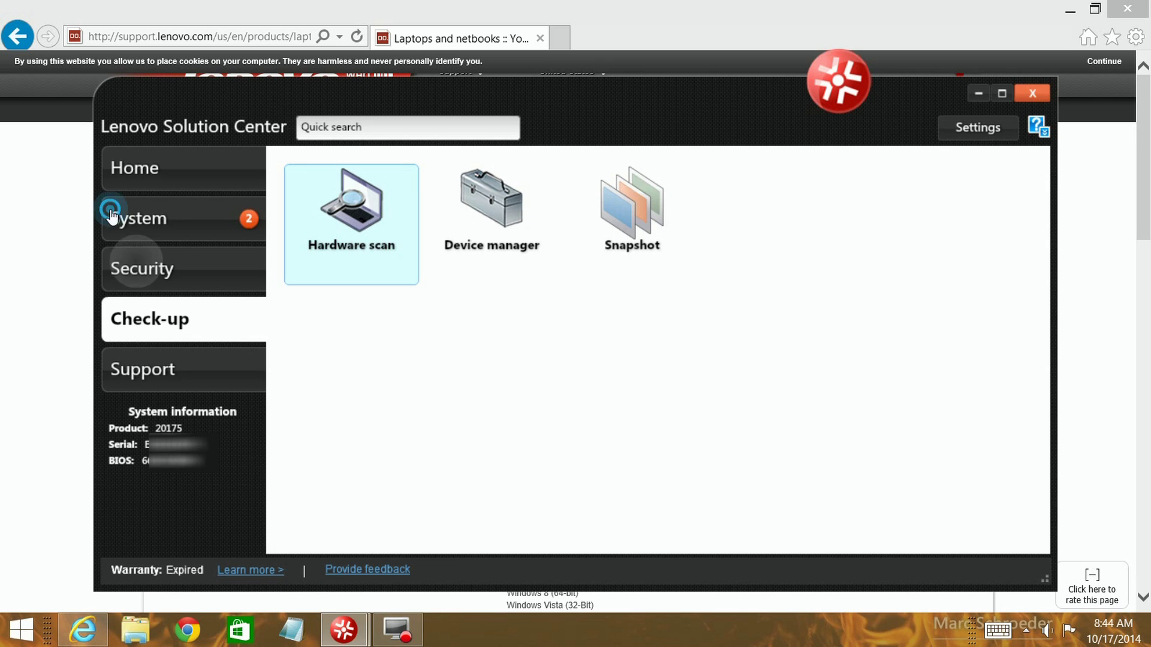
left_click(138, 268)
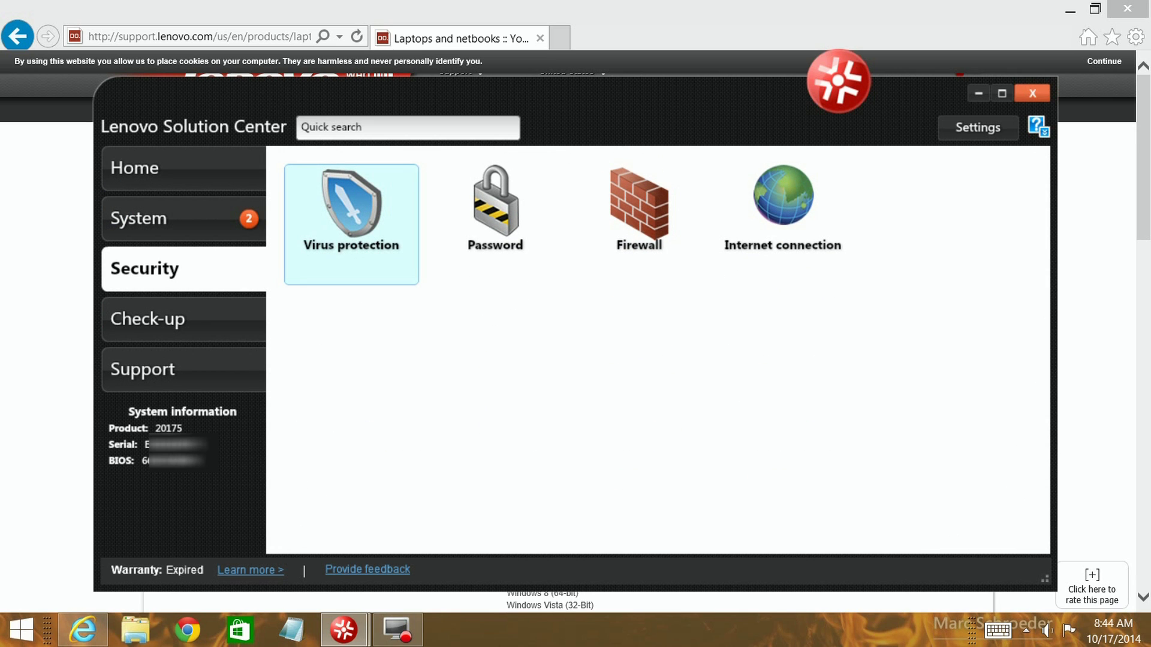
left_click(124, 150)
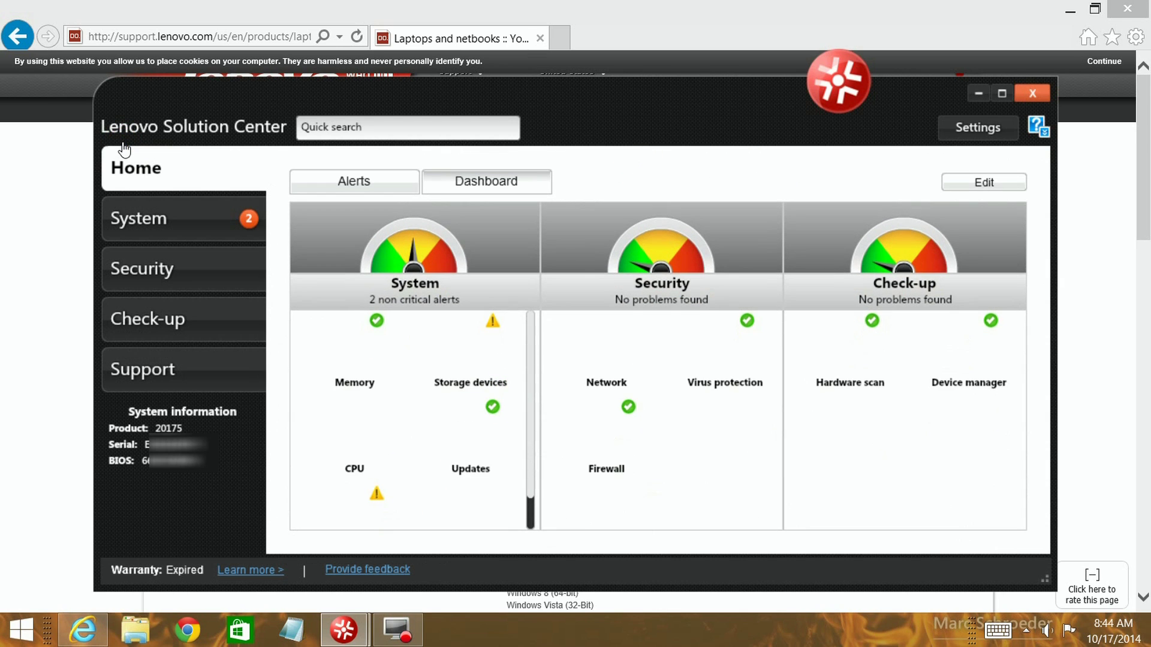